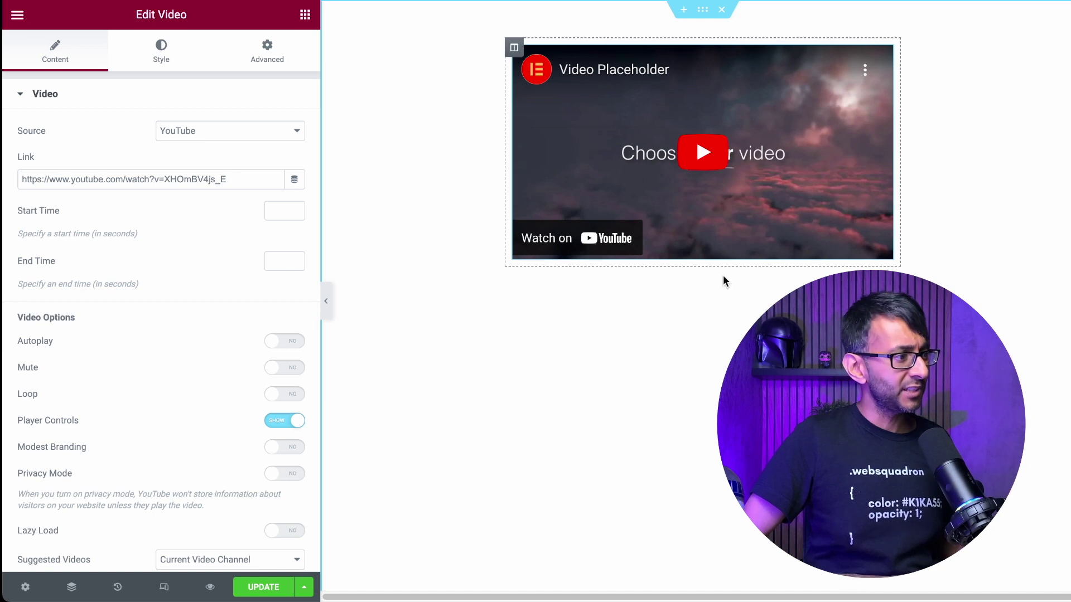
Replace the video widget's Link URL with the pasted youtu.be link and update the page.
click(234, 172)
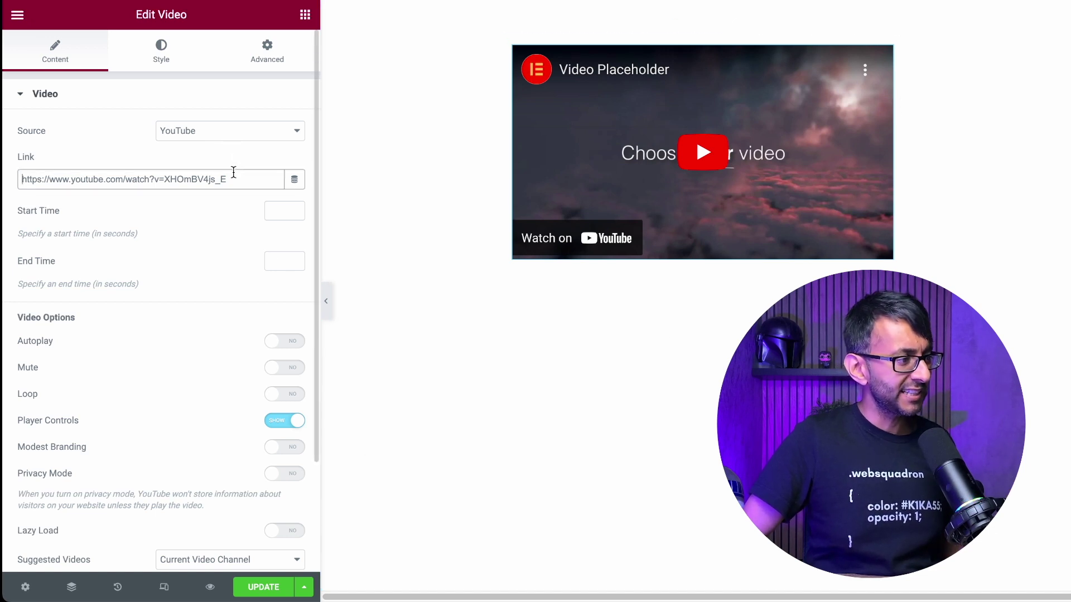
drag(228, 179, 2, 172)
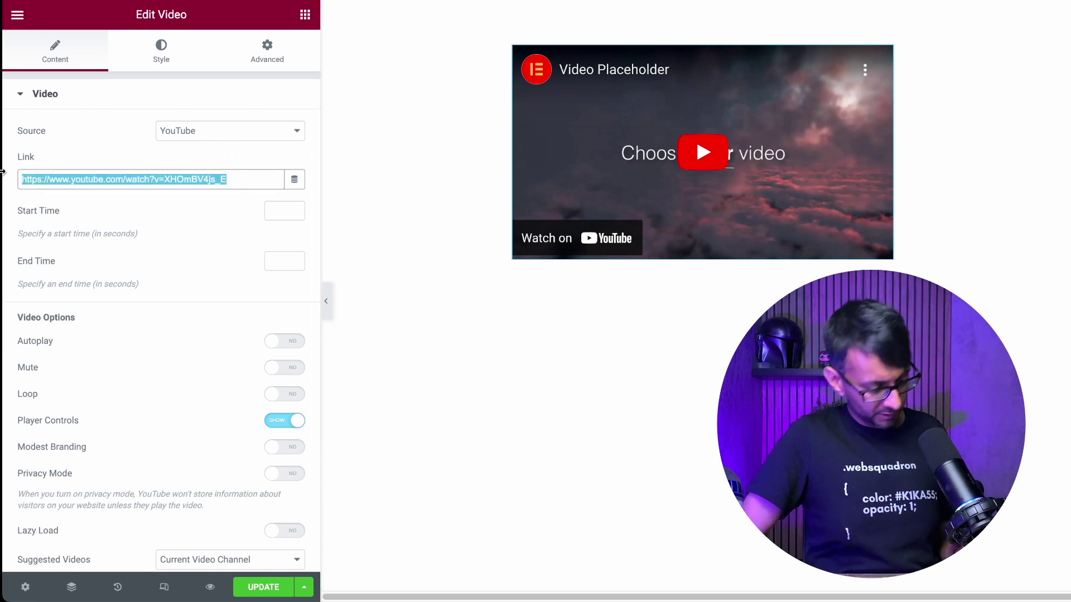
text(https://youtu.be/MtmpRxFcXp0)
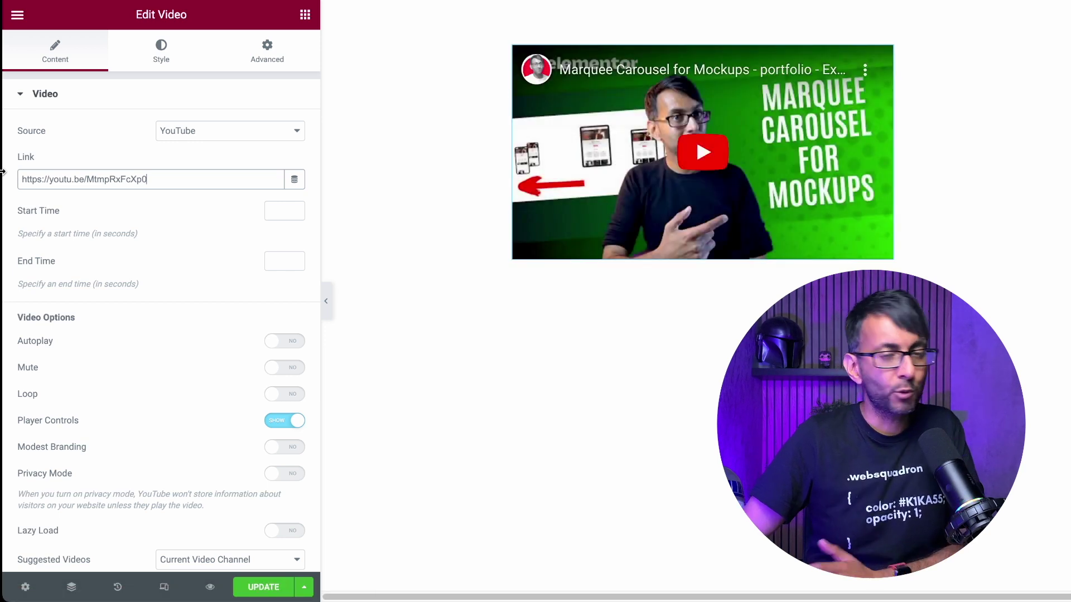
click(262, 588)
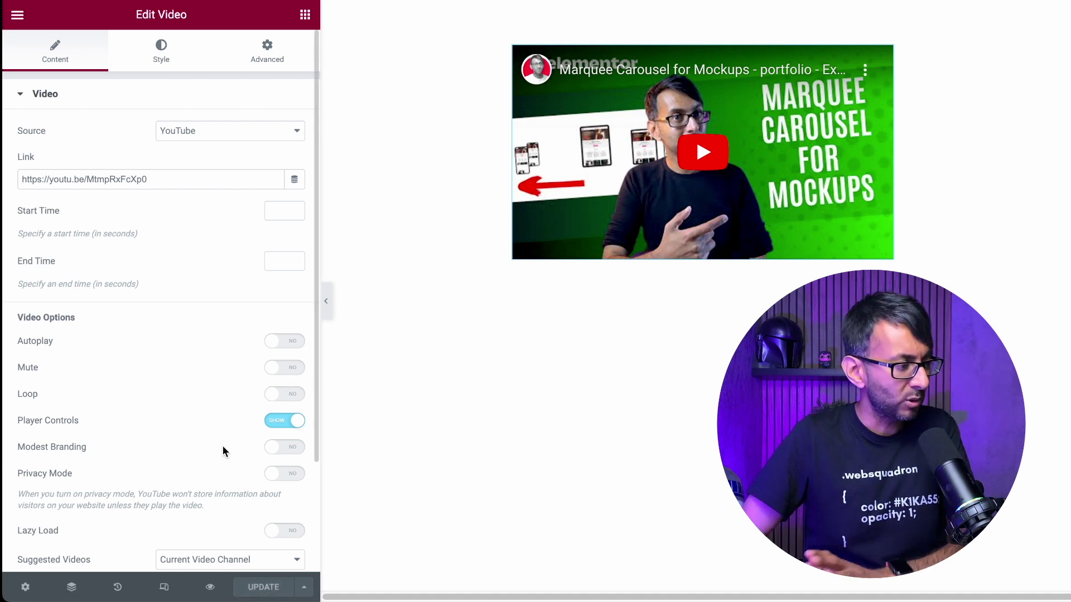
Toggle Modest Branding on and back off, then play the video in a full-width preview.
click(291, 450)
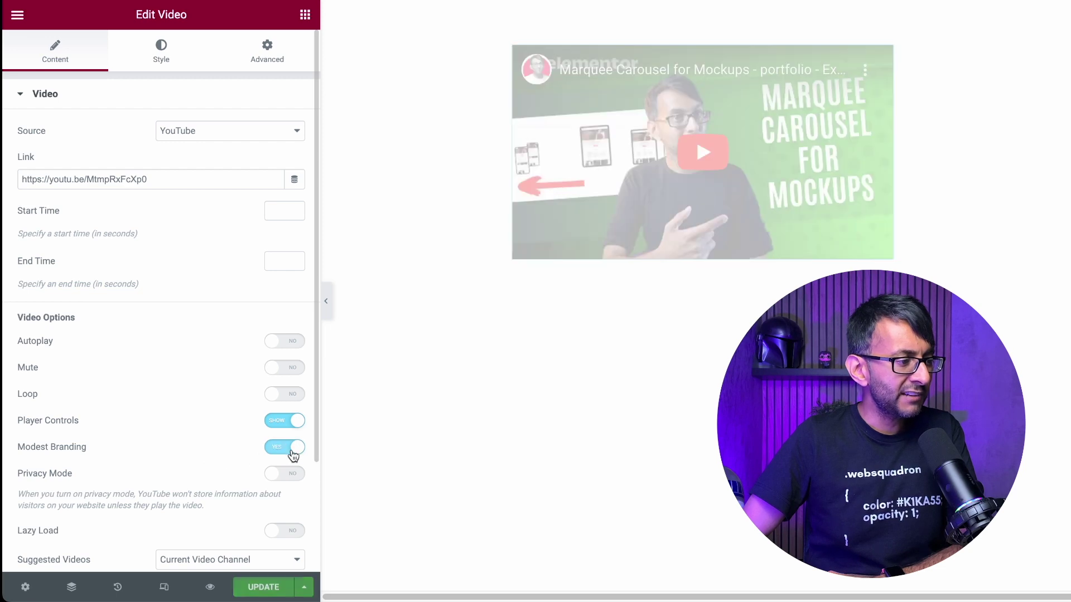
click(291, 450)
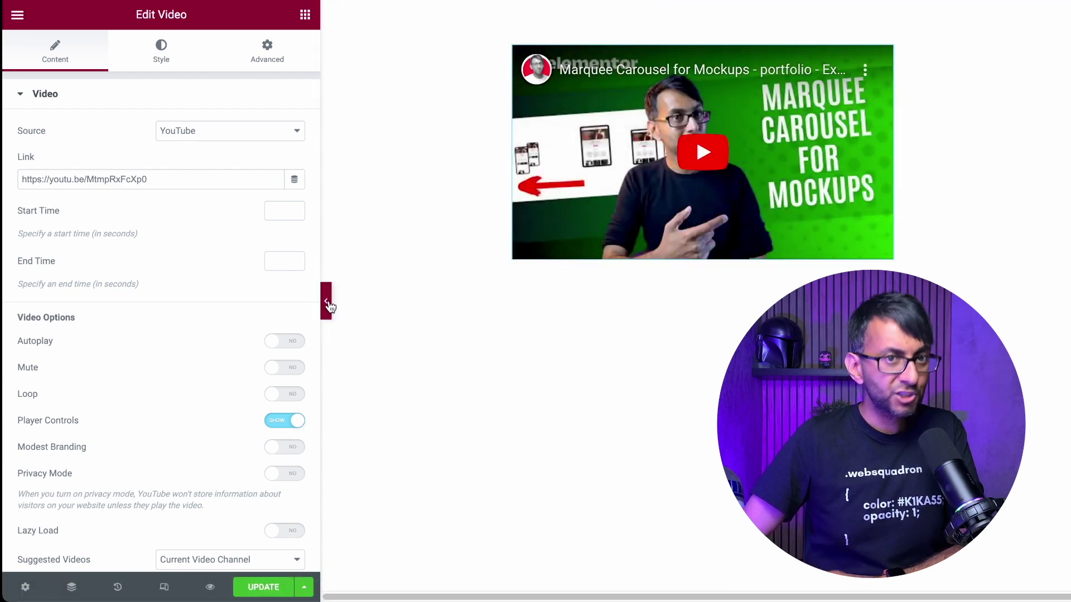
click(329, 306)
click(374, 244)
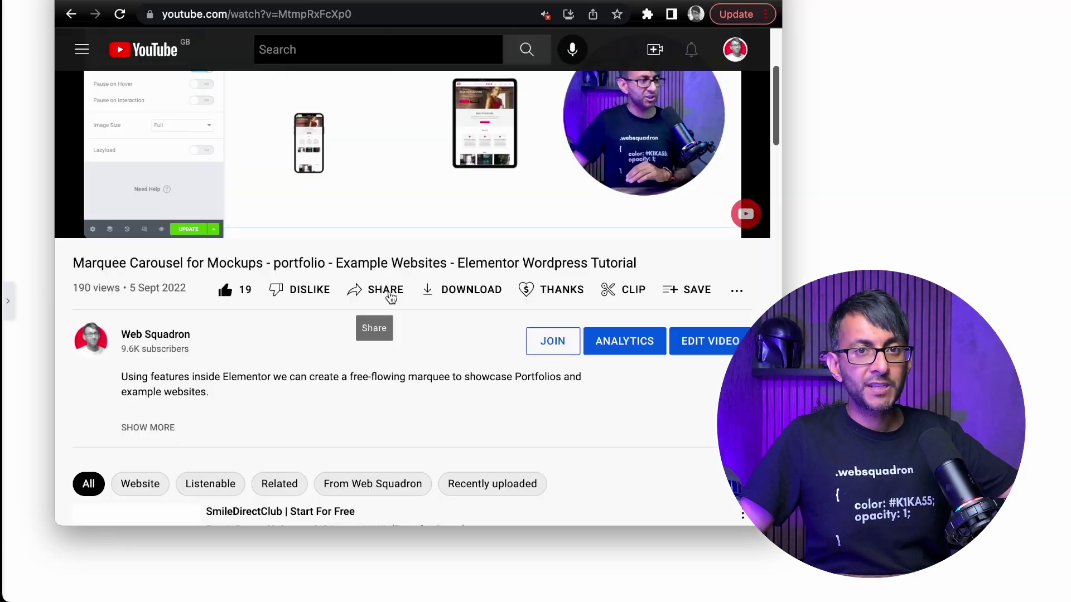
Open the Share > Embed panel for Marquee Carousel for Mockups and review the iframe code and Embed Options.
click(391, 298)
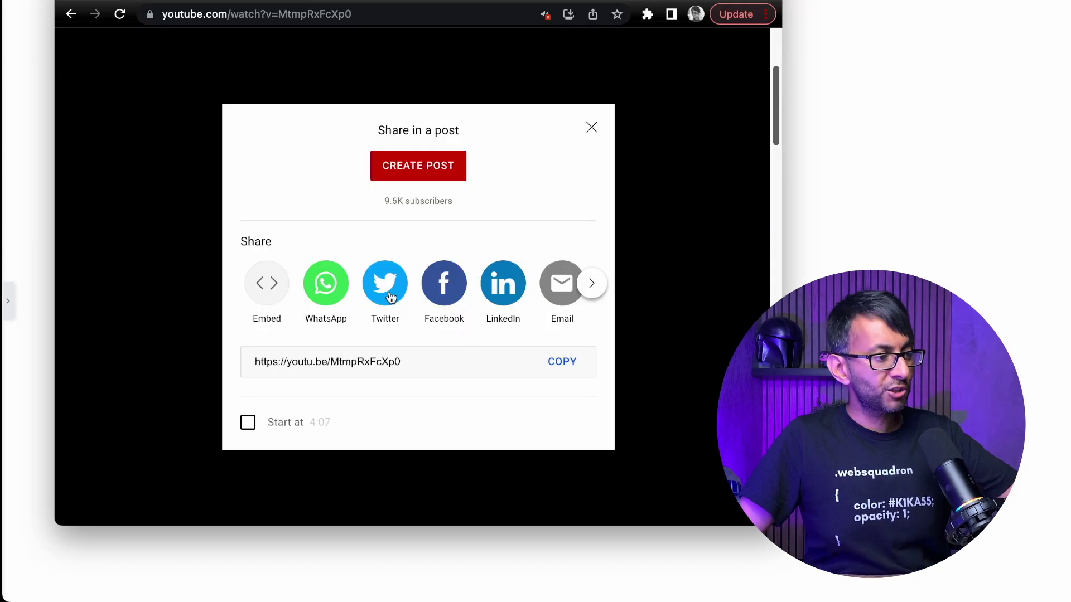
click(267, 284)
scroll(421, 373, down, 2)
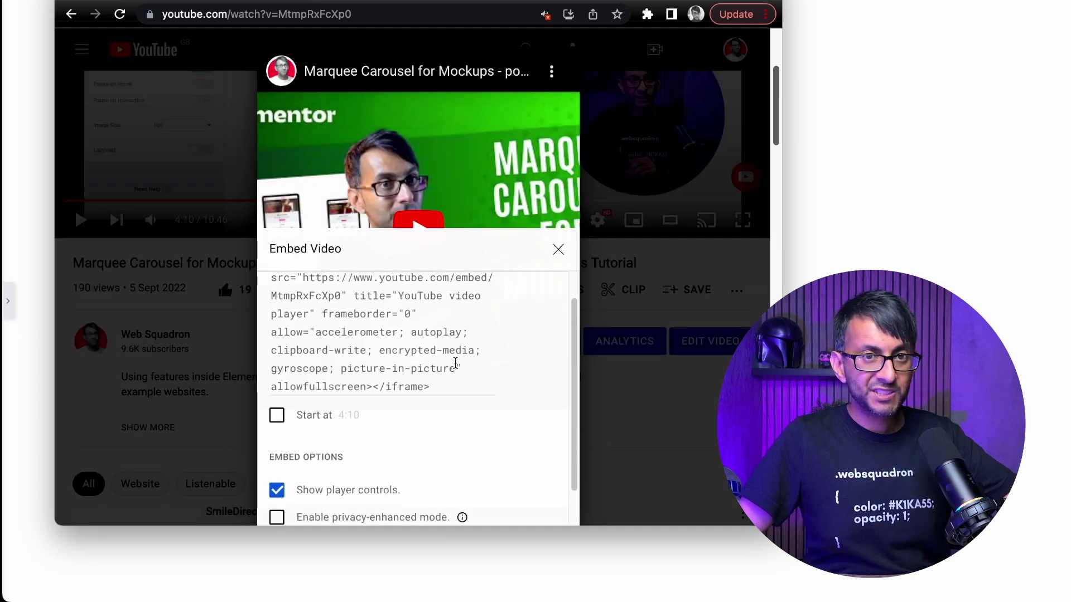
scroll(456, 363, up, 1)
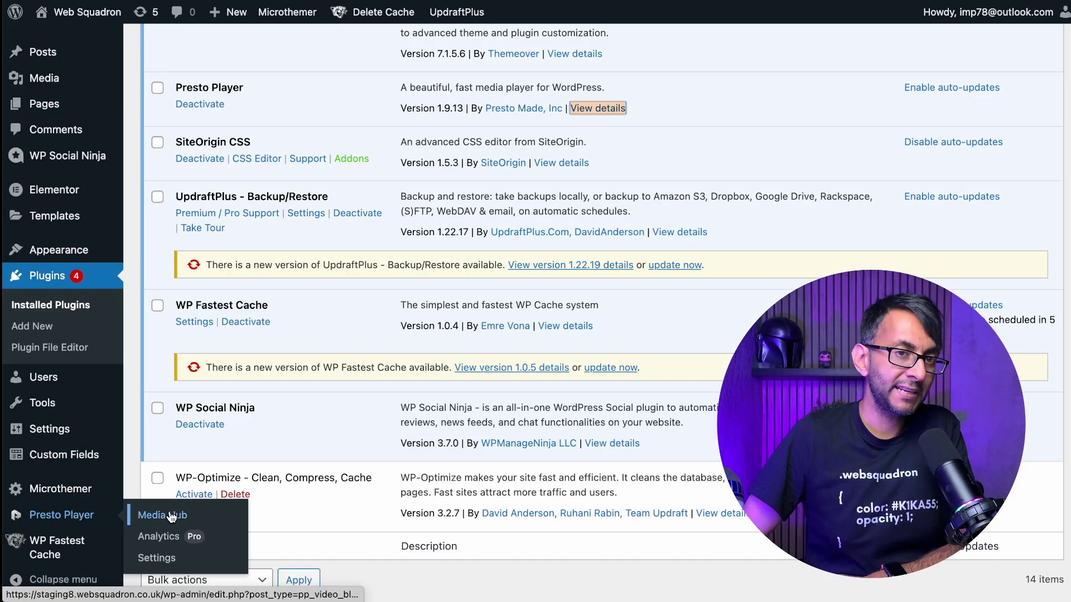
Create a new Media Hub item titled 'Marquee Media Carousel' and choose the YouTube video type.
click(170, 516)
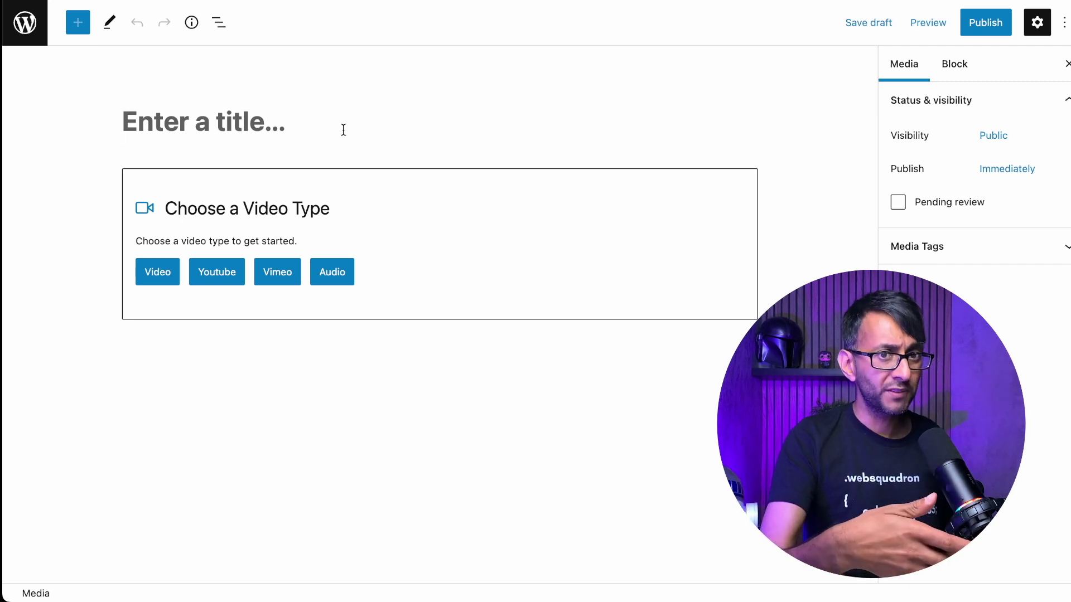
click(343, 130)
text(Marquee Media Carousel)
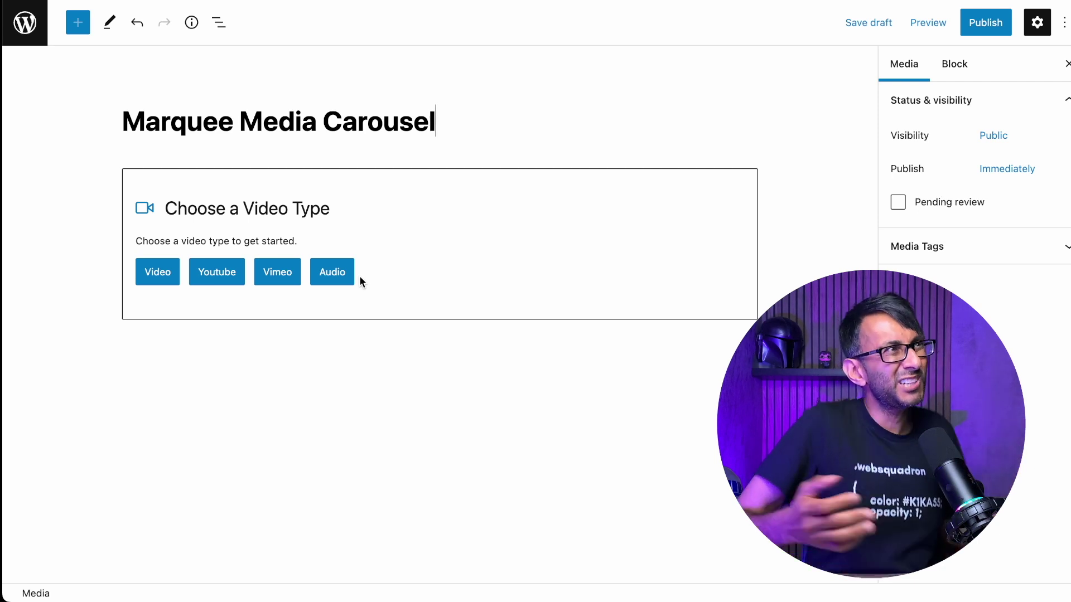
click(242, 287)
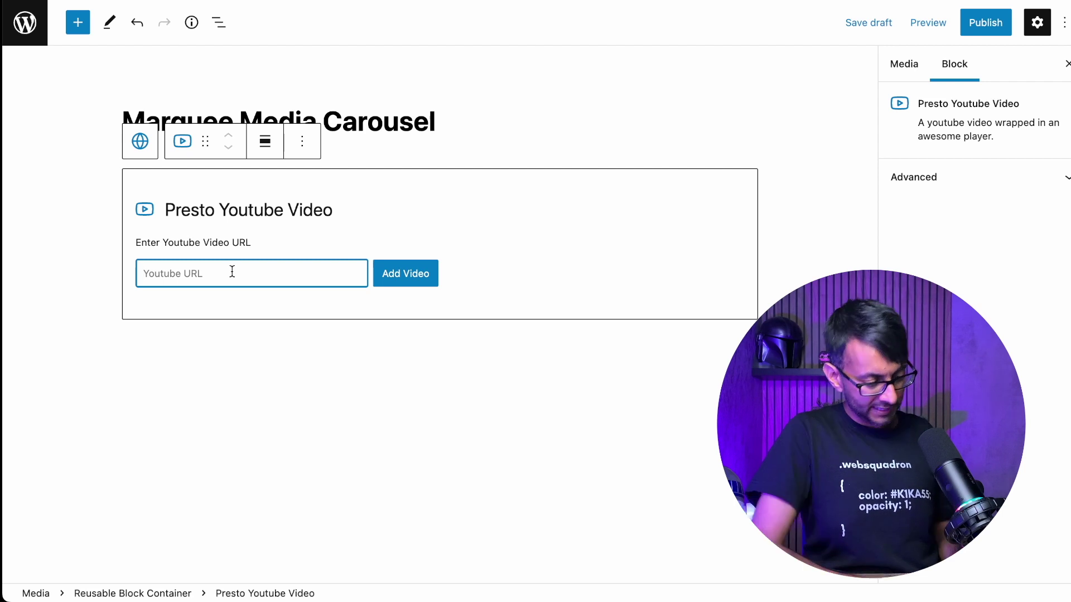
Load youtu.be/MtmpRxFcXp0 into the Presto YouTube Video block and review its block settings.
text(https://youtu.be/MtnpRxFcXp0)
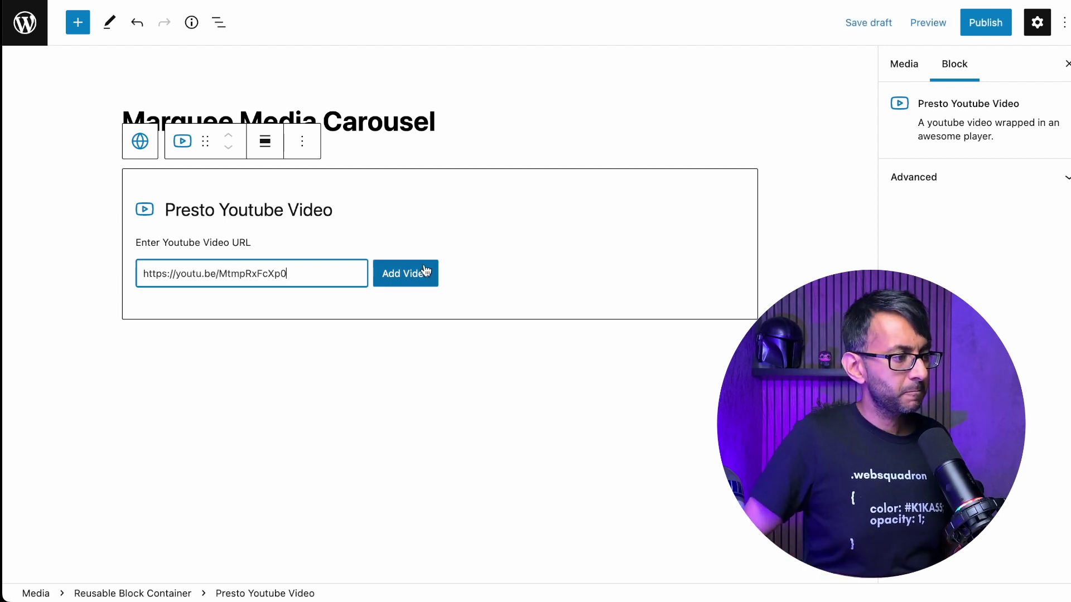
click(421, 271)
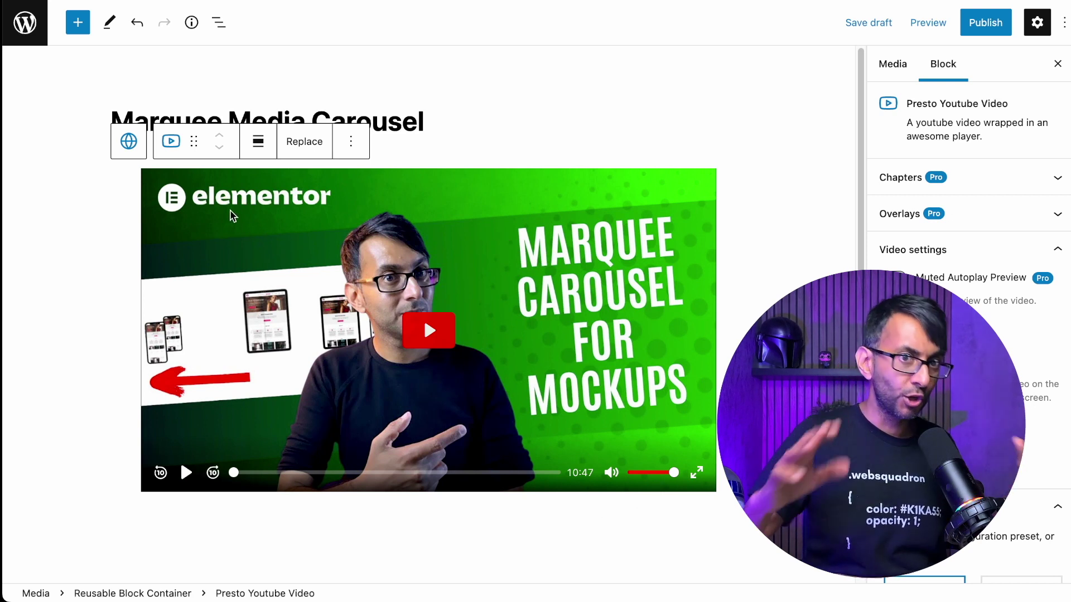
scroll(968, 312, down, 2)
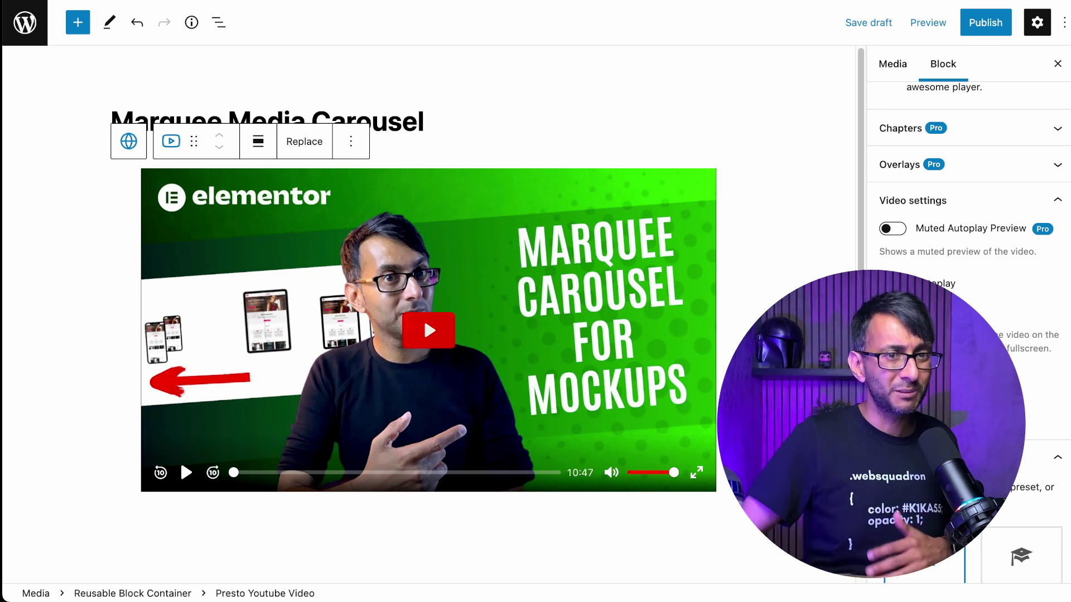
scroll(948, 251, down, 6)
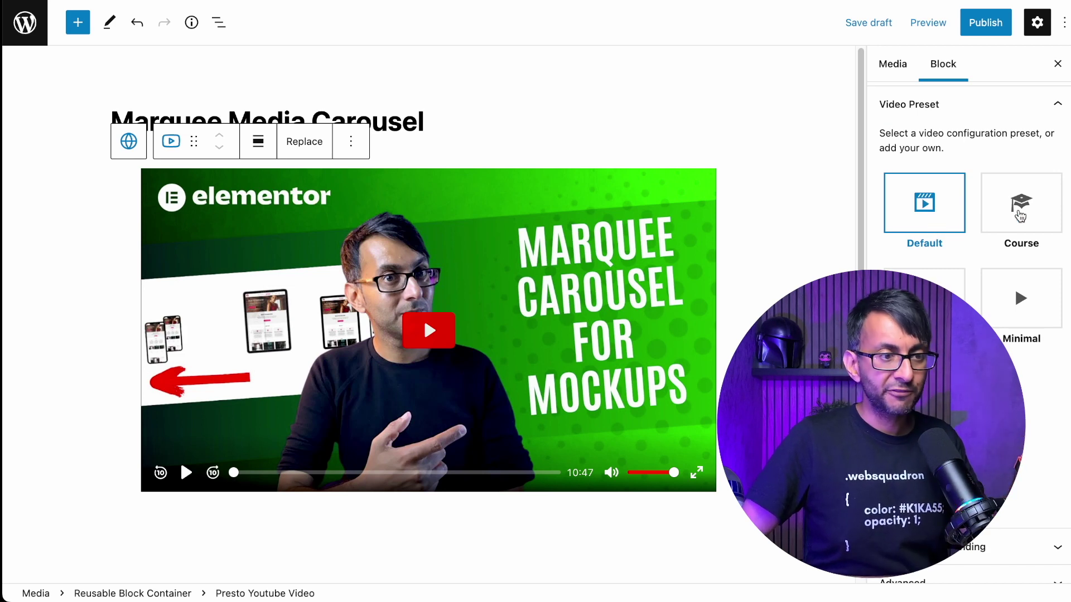
Try the Course preset, settle on the Minimal preset, and bring up the Publish check.
click(1020, 210)
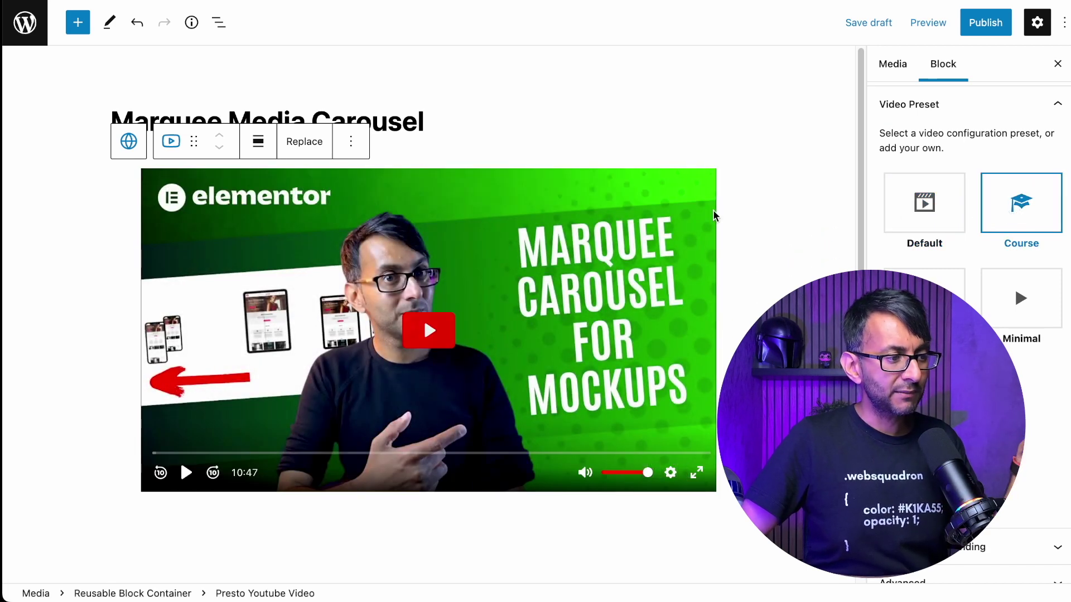
click(924, 299)
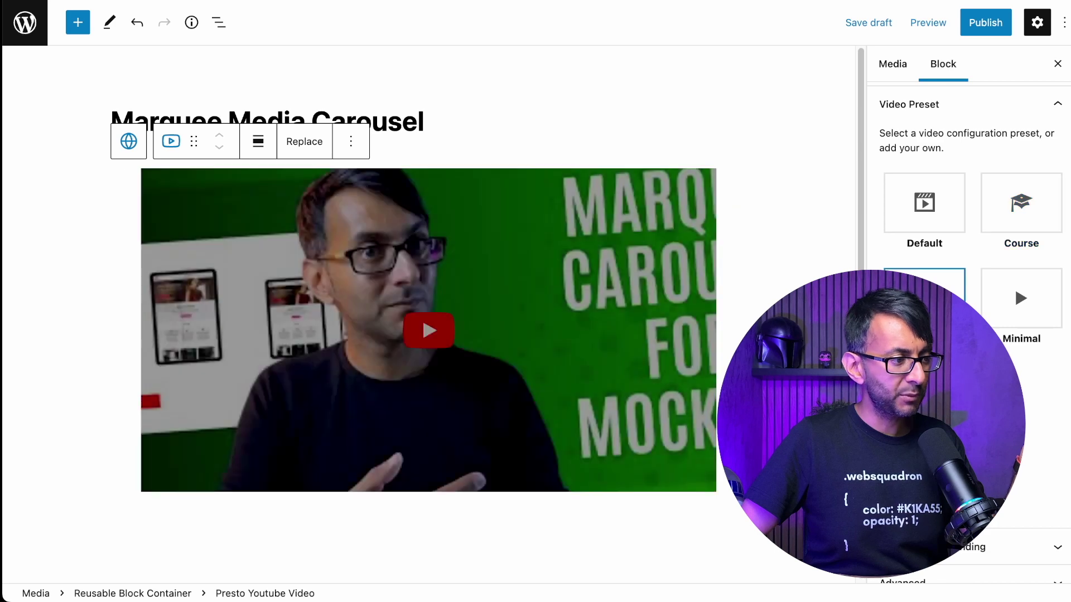
click(1015, 286)
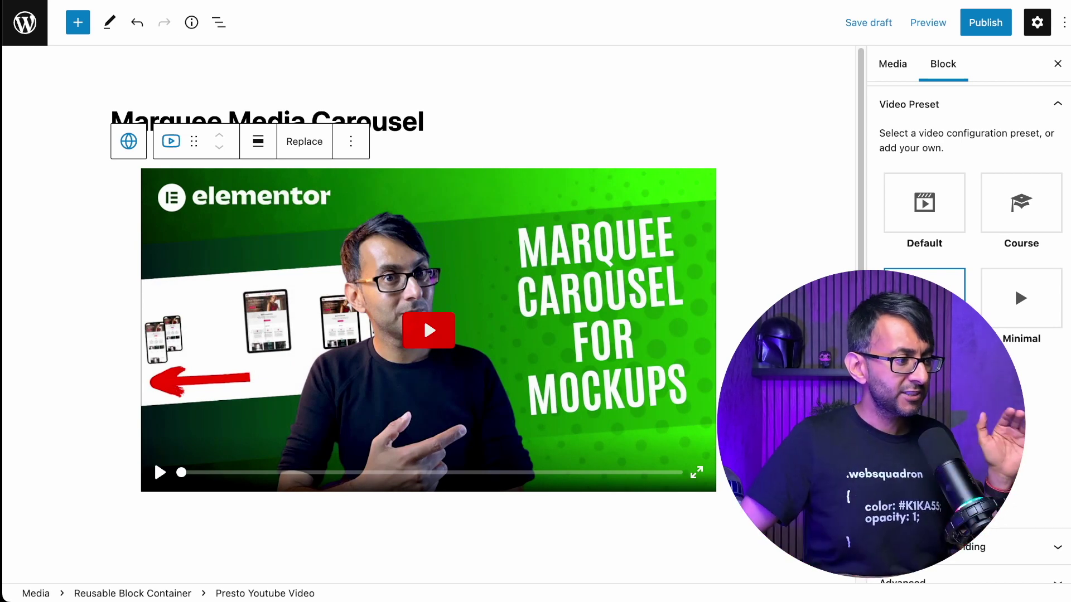
click(988, 26)
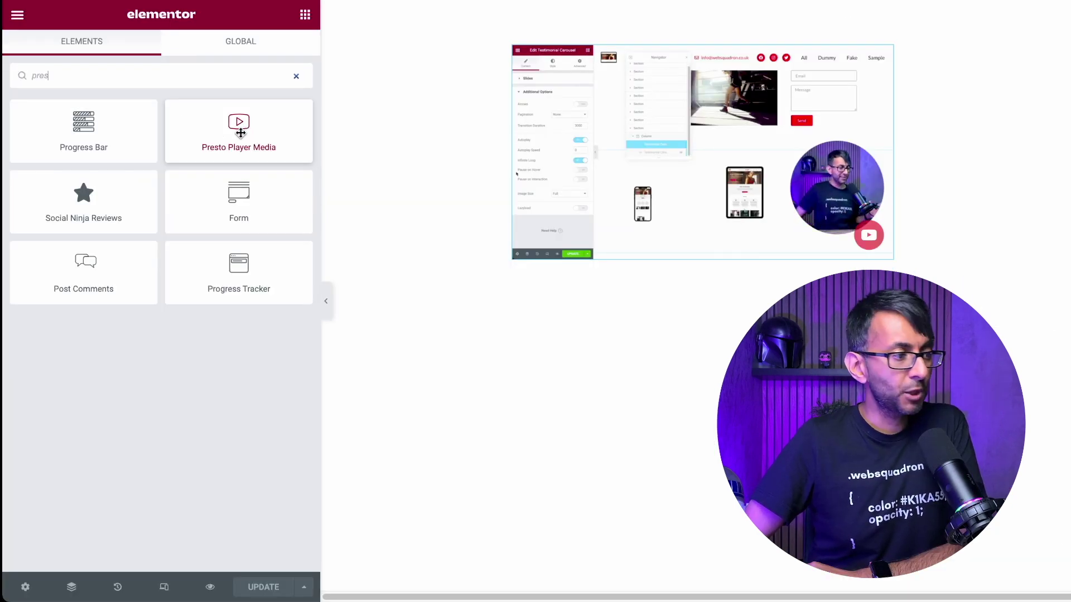
Place a Presto Player Media widget above the screenshot and set its Media Hub Item to Marquee Media Carousel.
drag(240, 133, 686, 81)
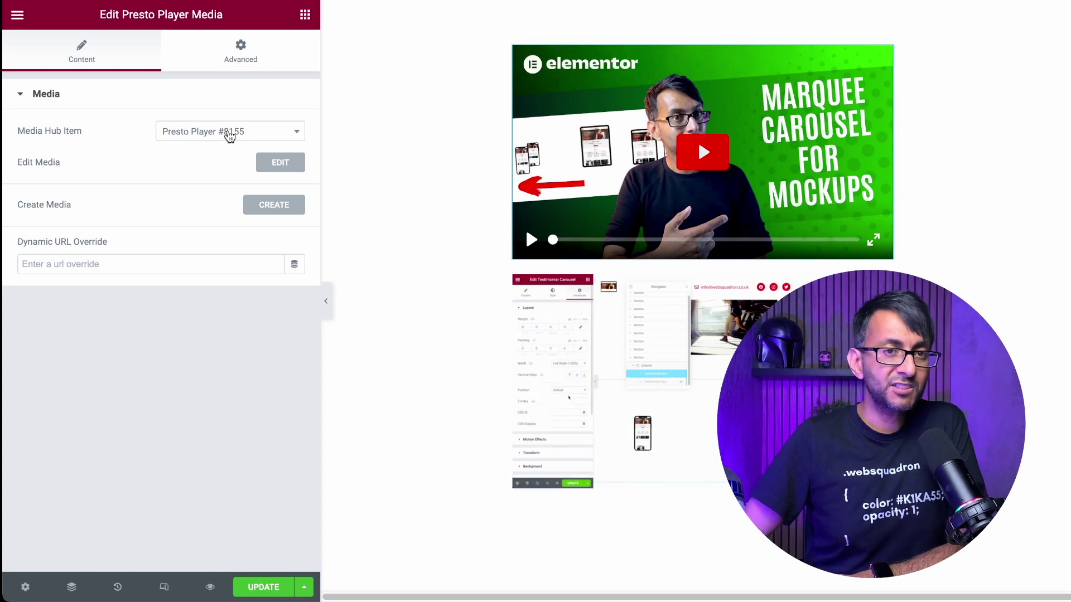
click(230, 136)
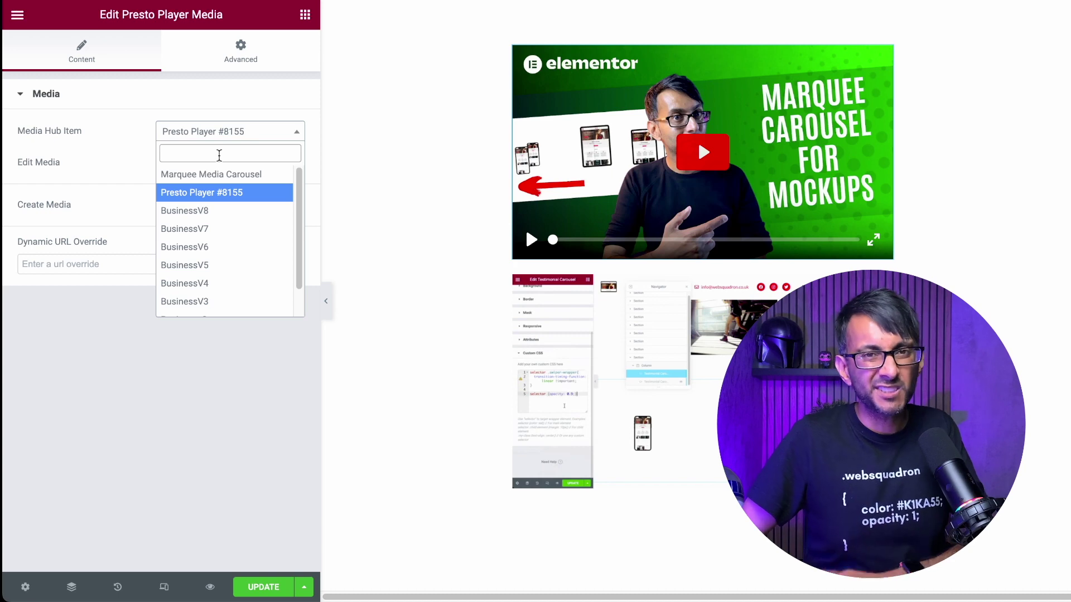
click(231, 182)
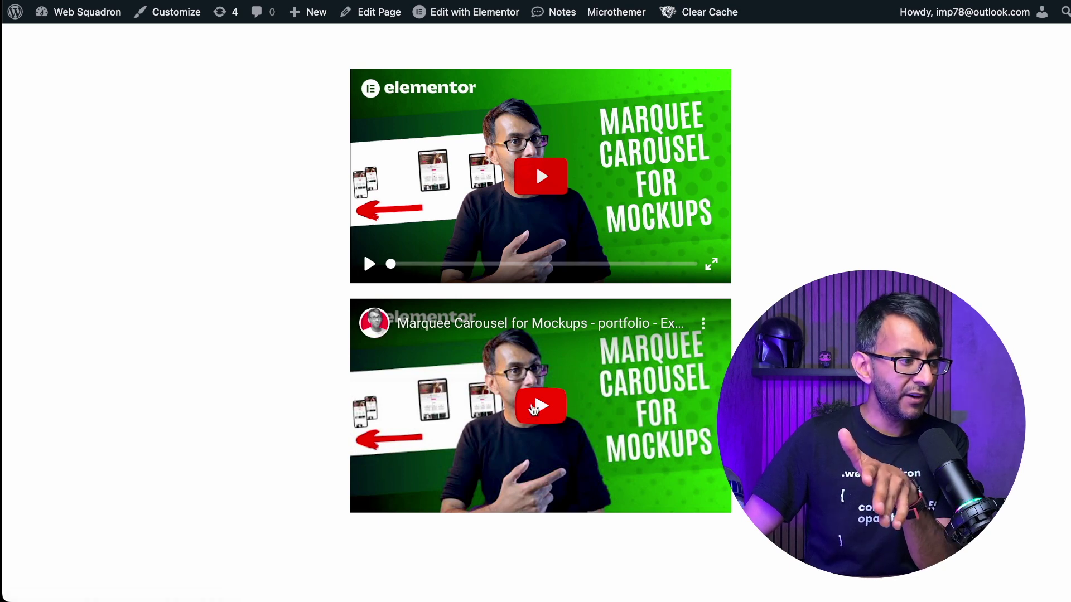
Play and mute the lower standard YouTube embed, then play the top Presto video.
click(539, 406)
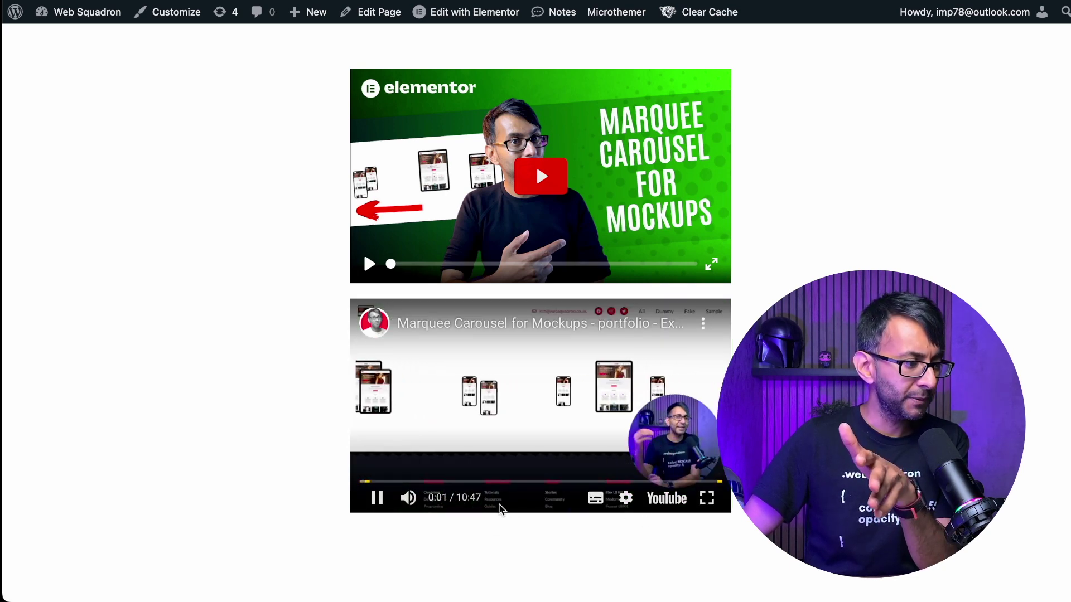
click(406, 498)
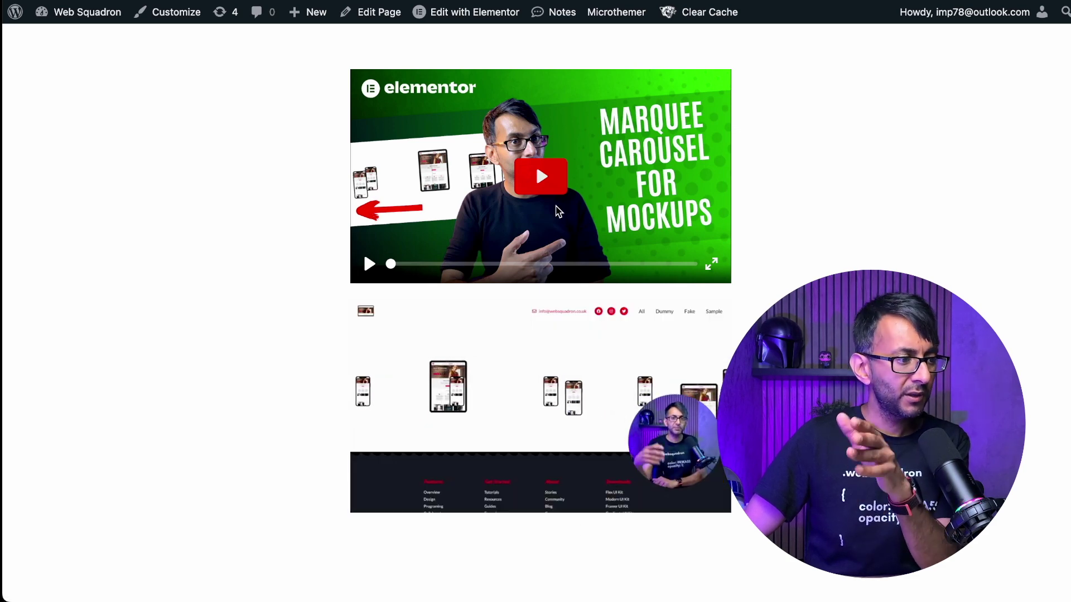
click(555, 190)
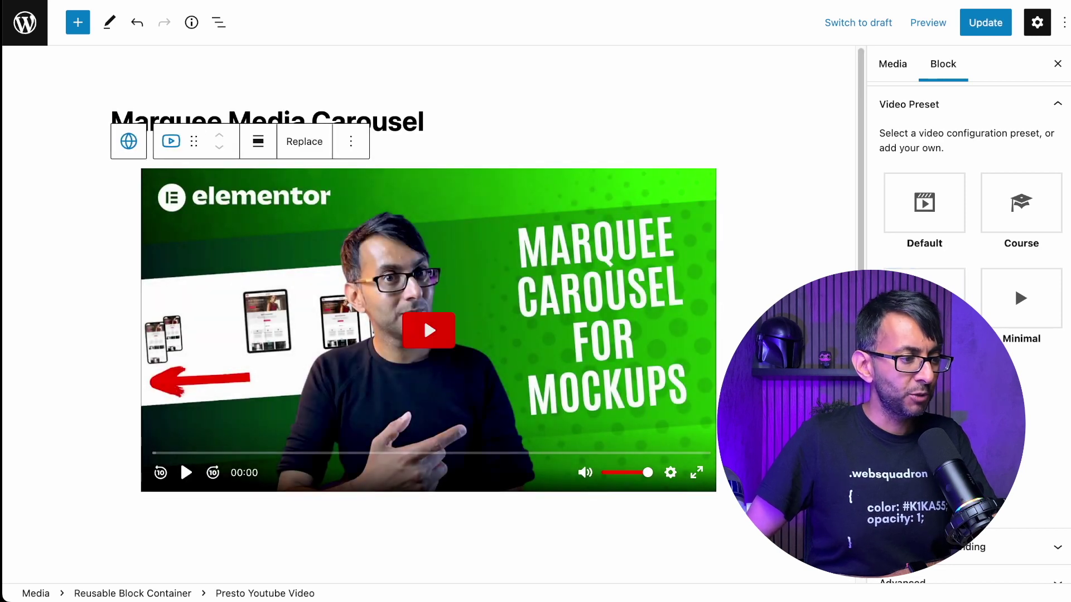
Update the video item, then skip the top Presto video forward 10 seconds and rewind 10 seconds.
click(985, 32)
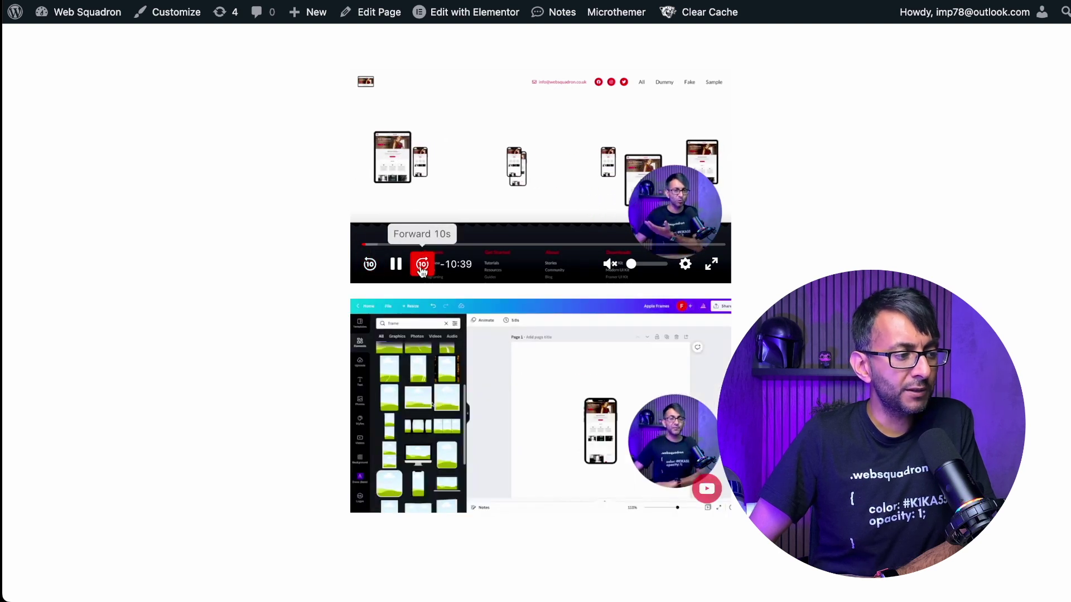
click(422, 267)
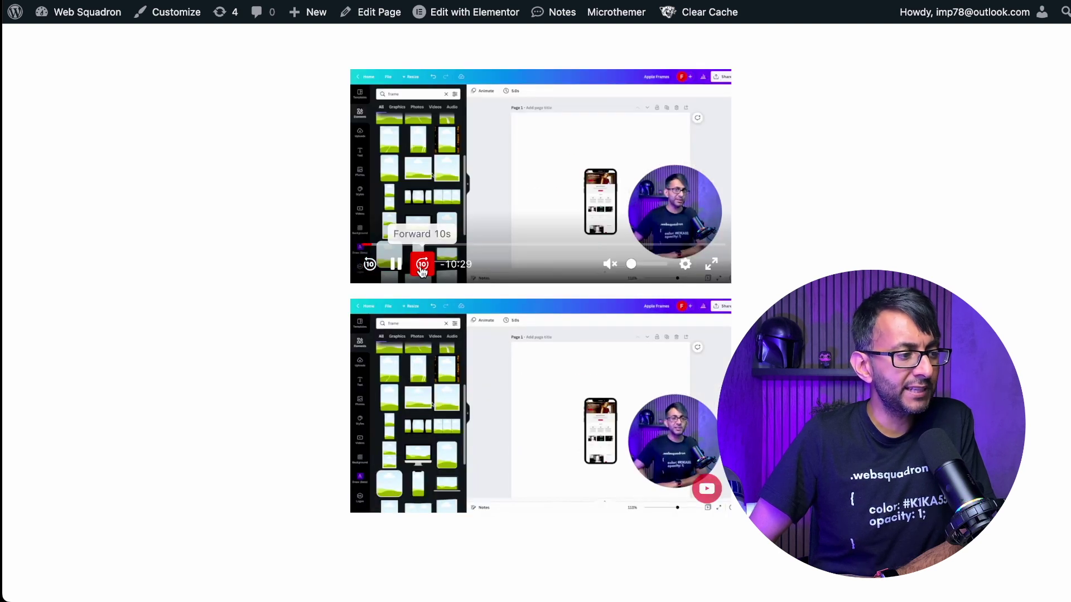
click(369, 264)
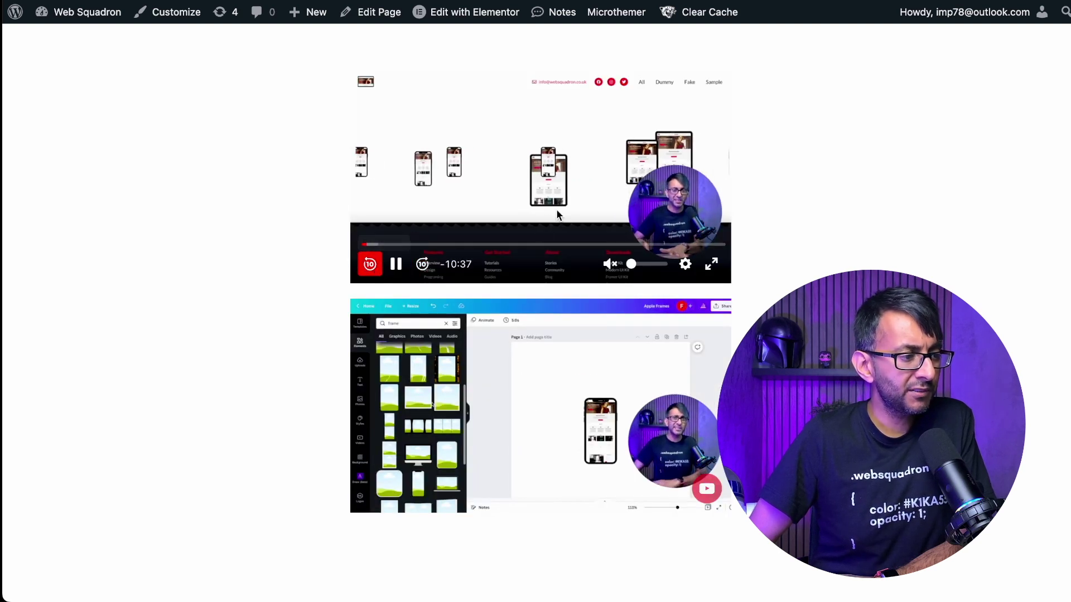
Pause the top Presto video and resume its playback.
mouse_move(542, 349)
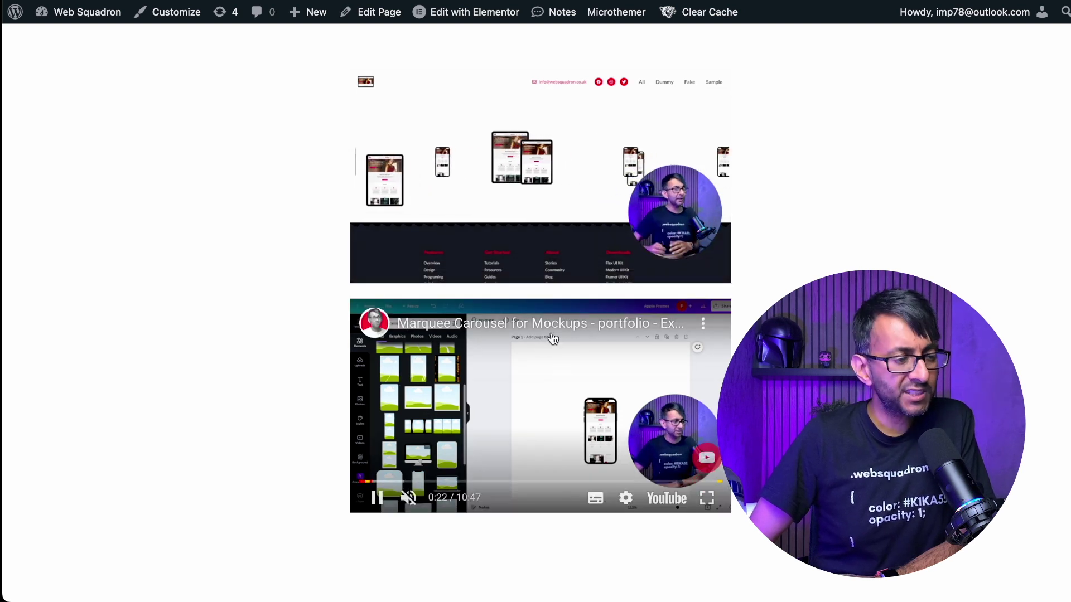
mouse_move(498, 136)
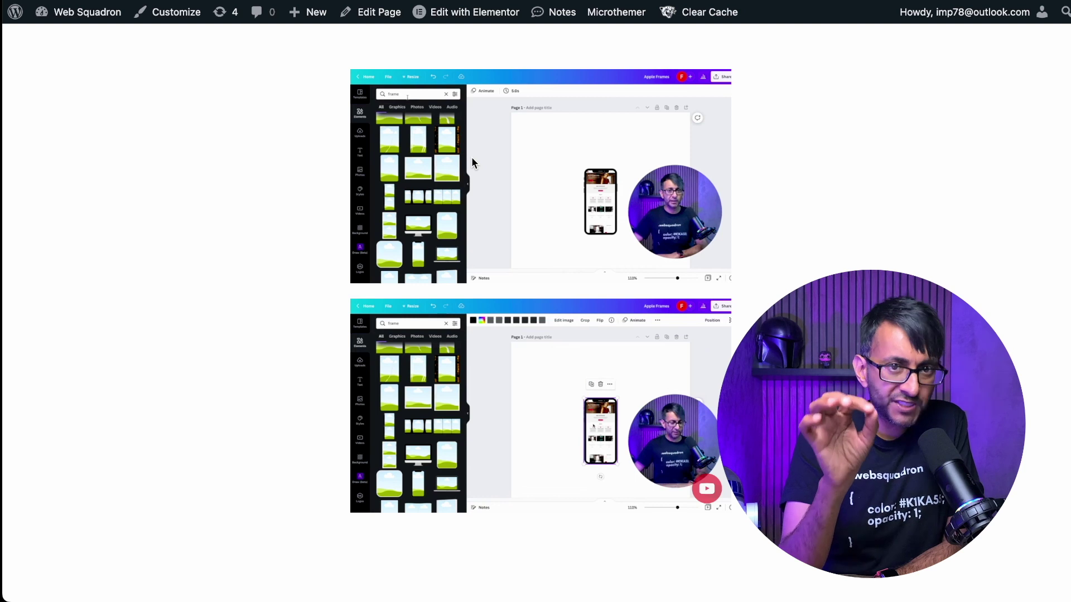
mouse_move(602, 194)
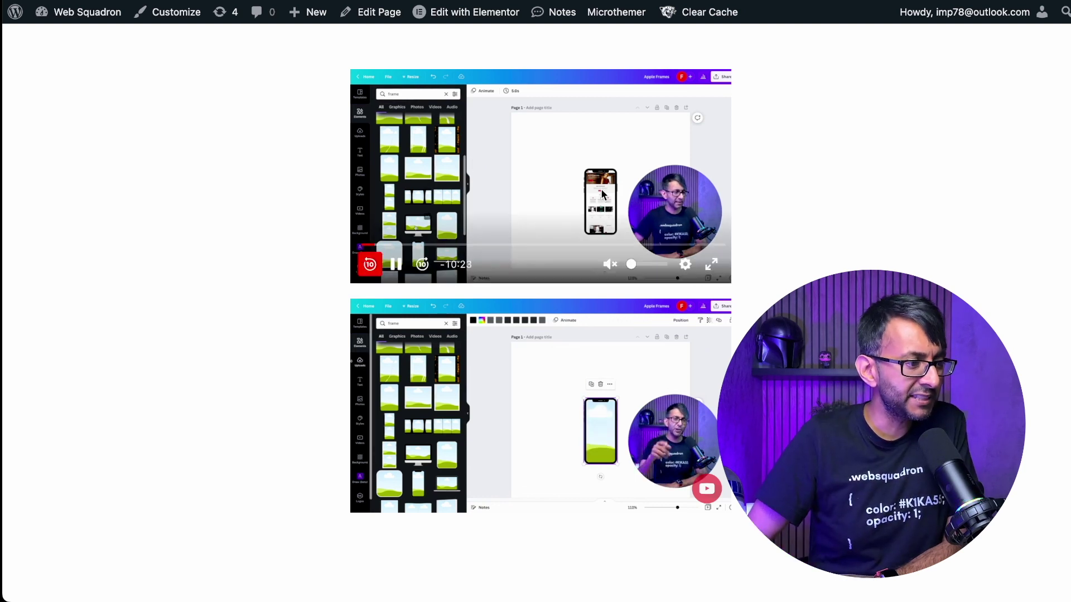
click(534, 162)
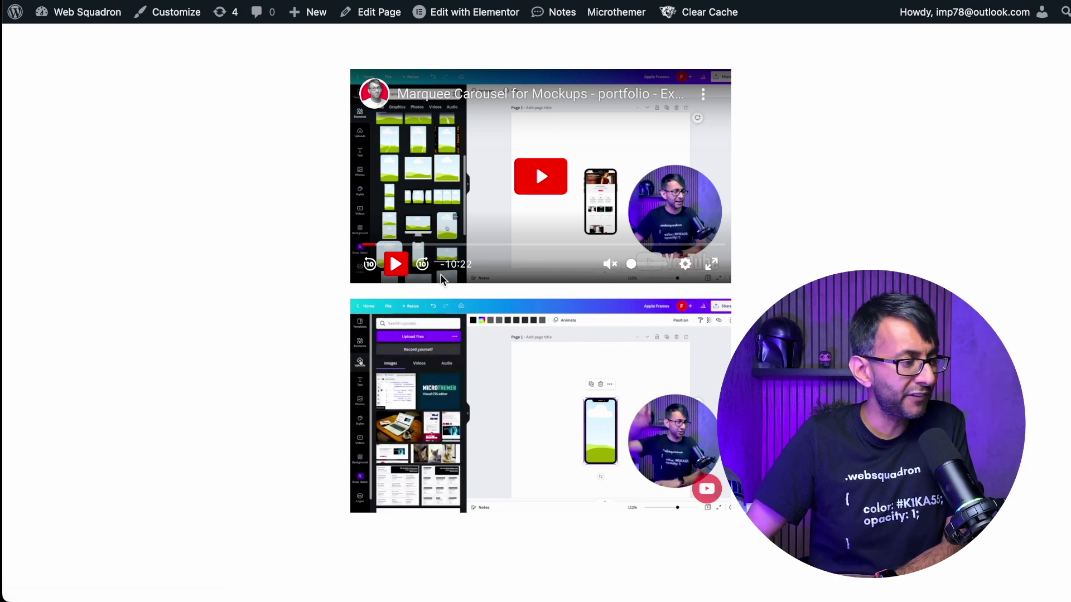
click(394, 262)
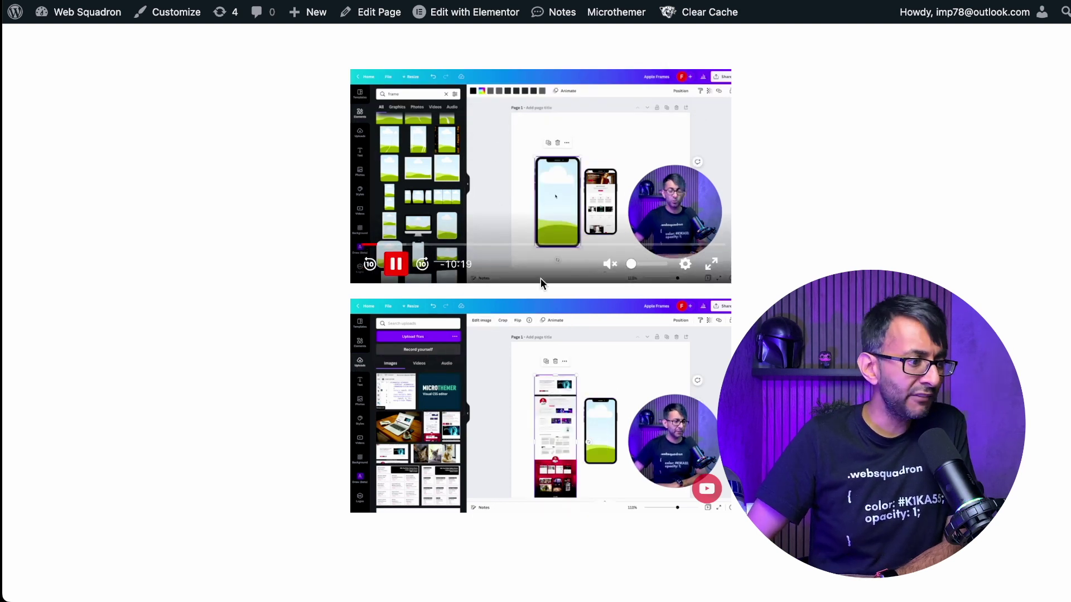
mouse_move(483, 373)
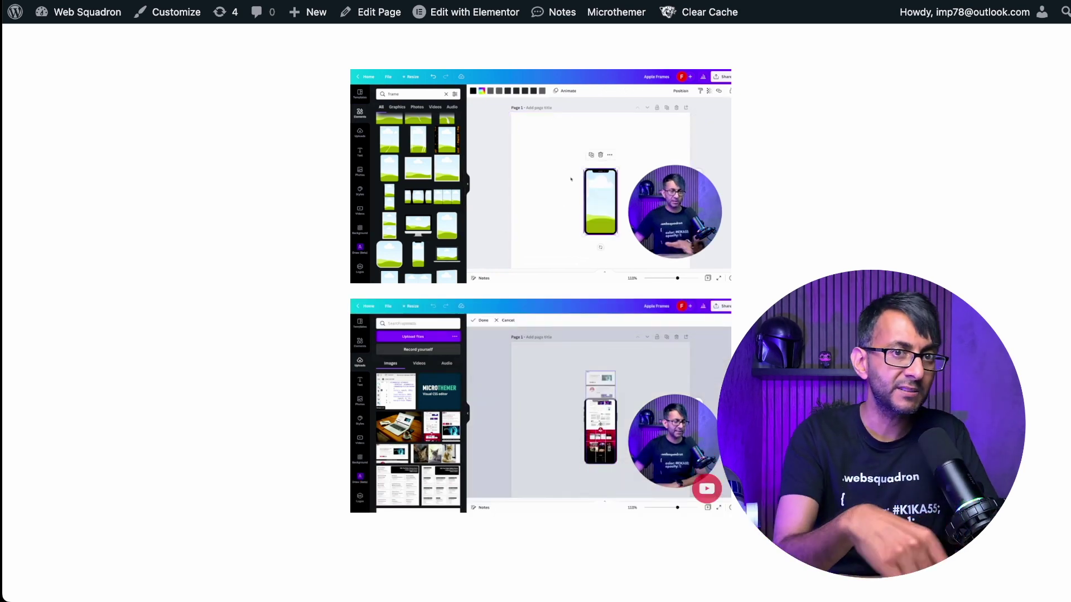
mouse_move(638, 258)
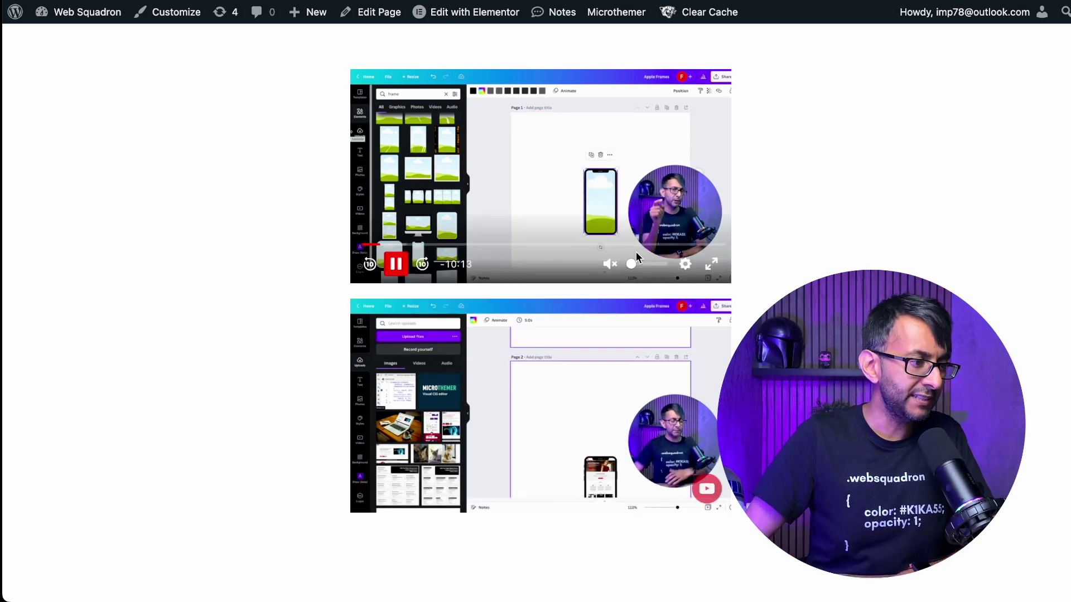